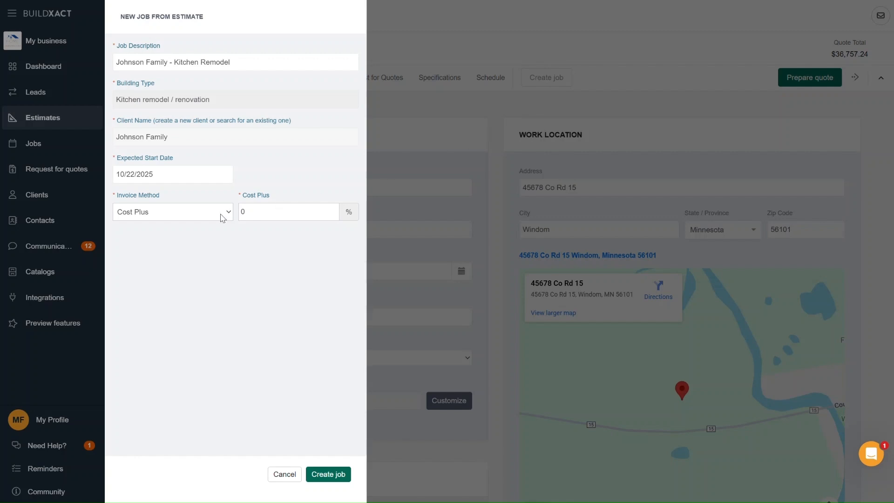
Set the new job's invoice method to Cost Plus with a 20% cost plus rate.
click(221, 254)
click(286, 208)
key(BackSpace)
text(20)
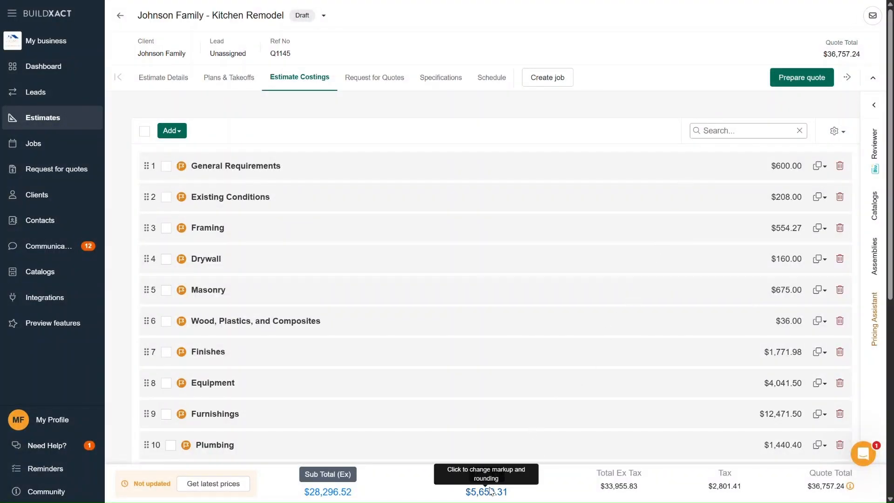
Review the kitchen remodel estimate's markup breakdown, cost subtotal and General Requirements line items without changing them.
click(493, 482)
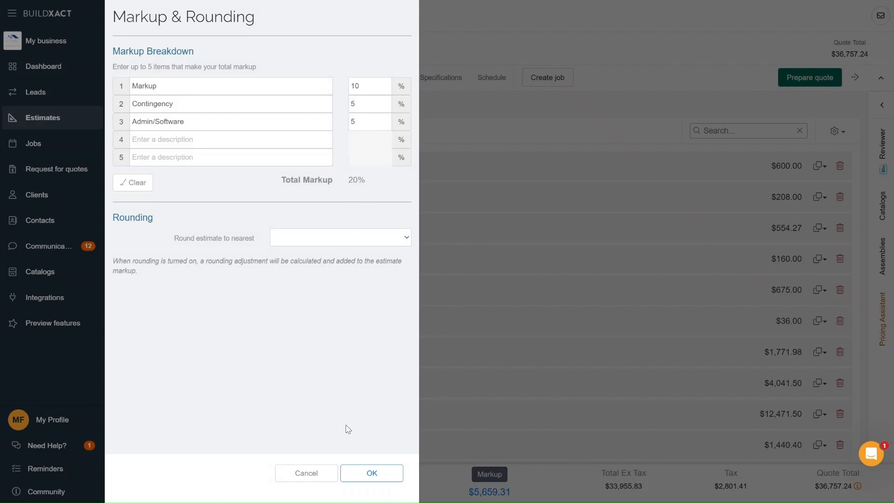
click(311, 473)
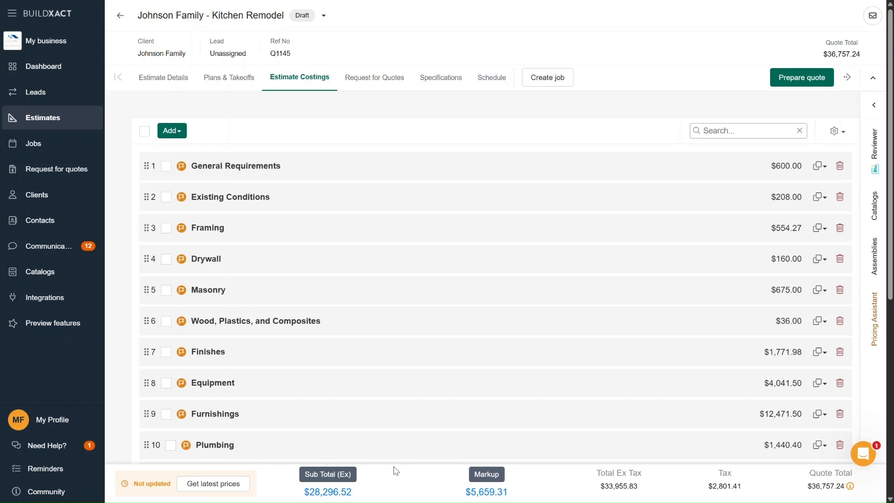
drag(375, 491, 302, 493)
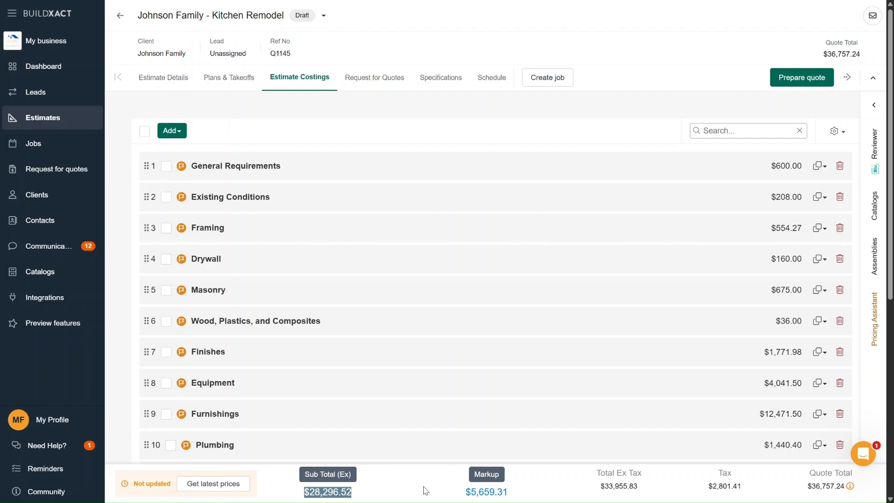
click(480, 489)
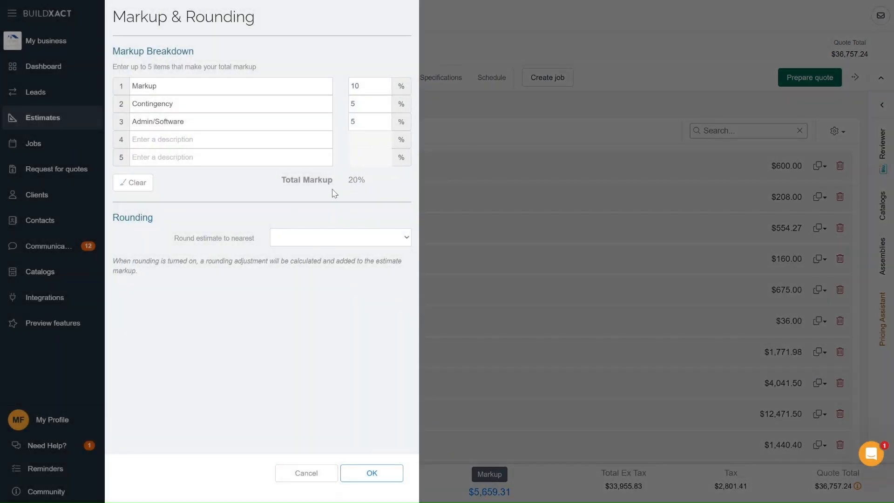
click(307, 472)
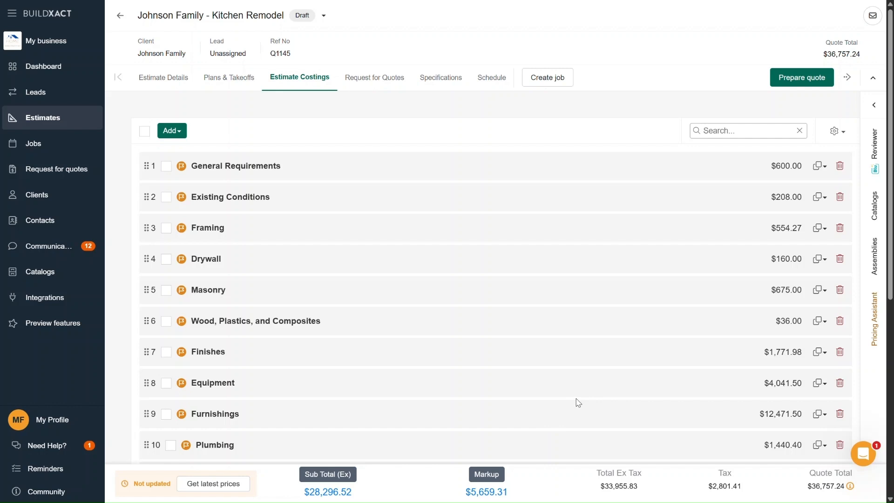
click(724, 176)
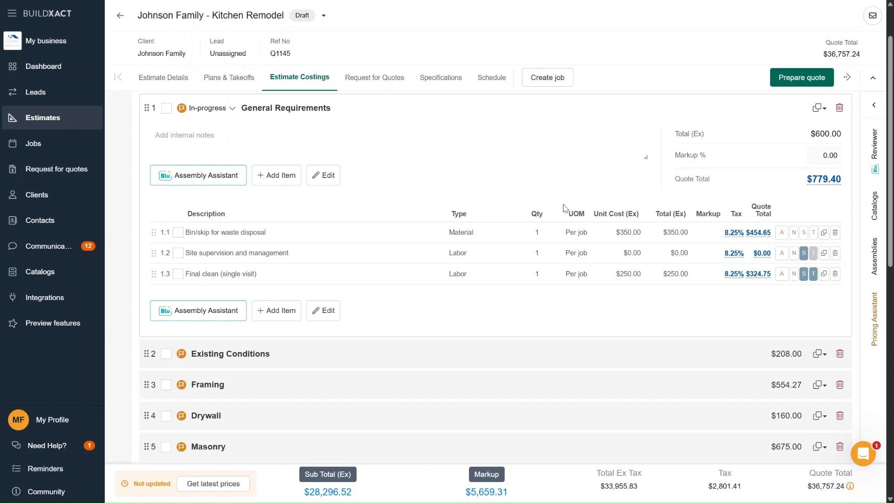
Open the actuals costings of the kitchen job dated Oct 13, 2025.
click(47, 144)
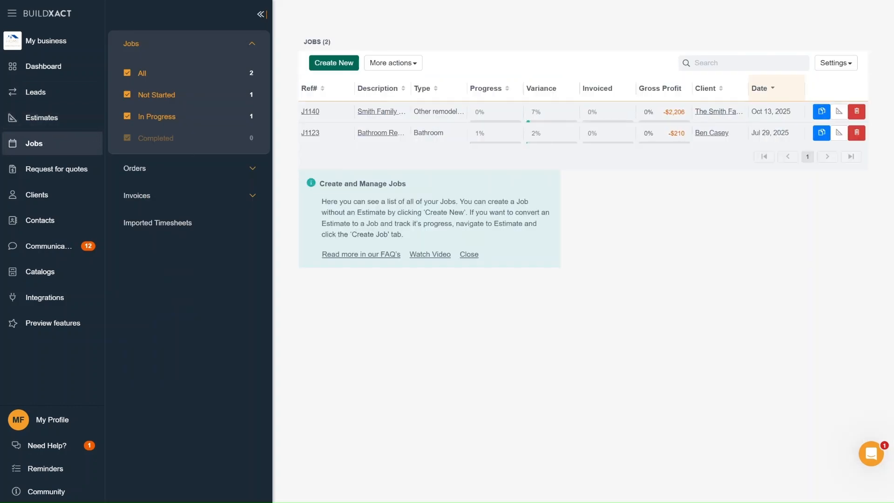
click(383, 114)
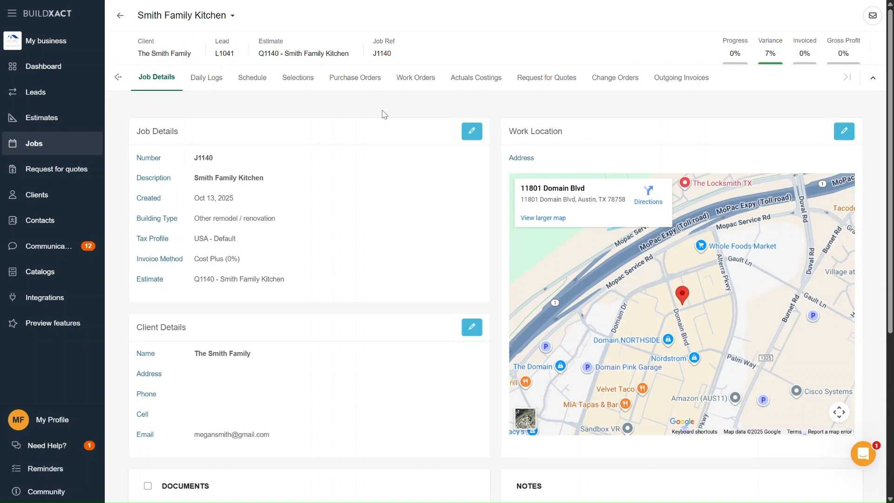
click(486, 83)
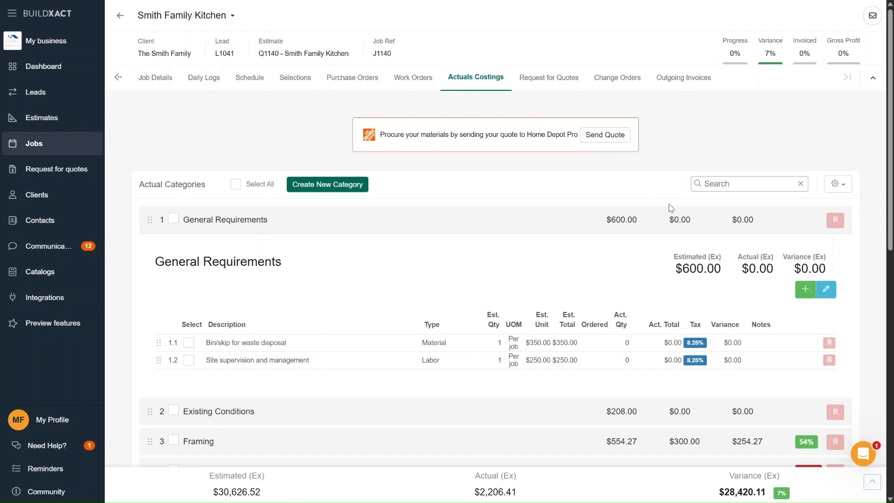
Set the actual total of Bin/skip for waste disposal under General Requirements to $285 and save it.
click(826, 290)
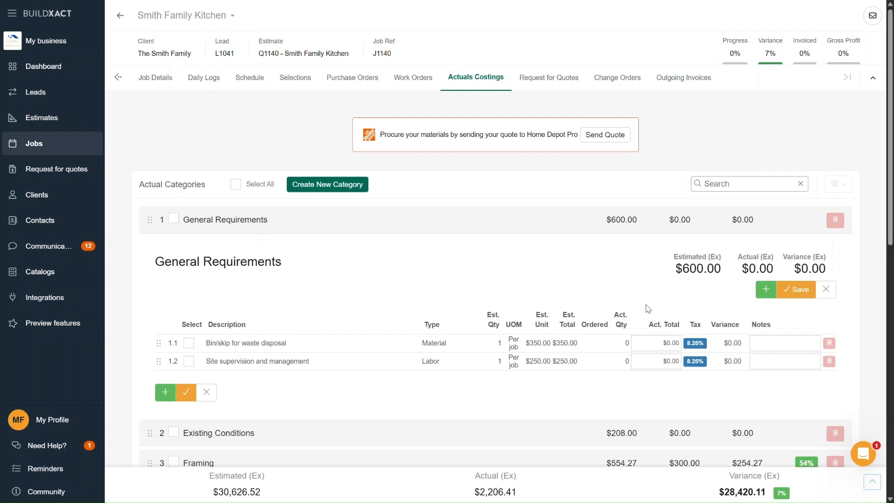
click(651, 339)
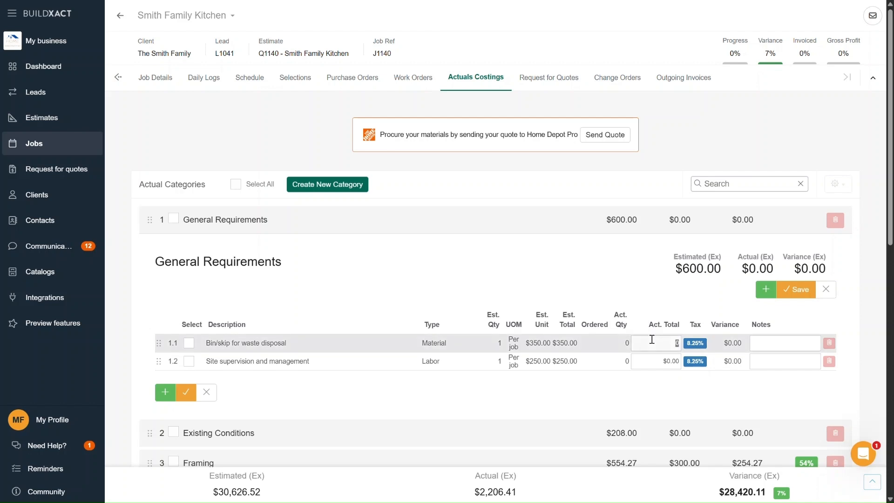
text(2)
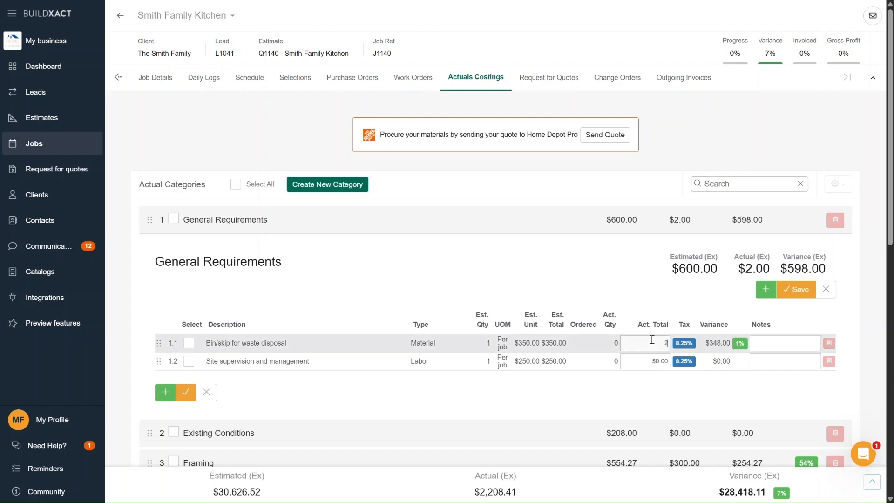
text(85)
click(676, 300)
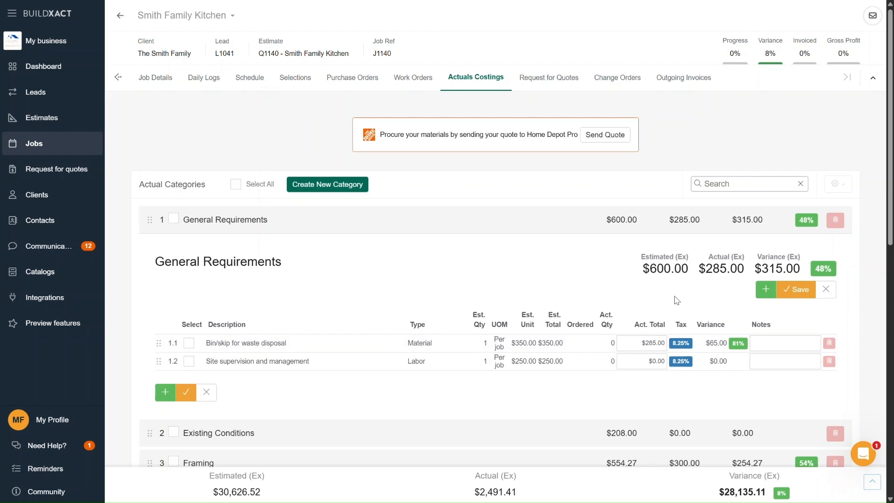
click(788, 291)
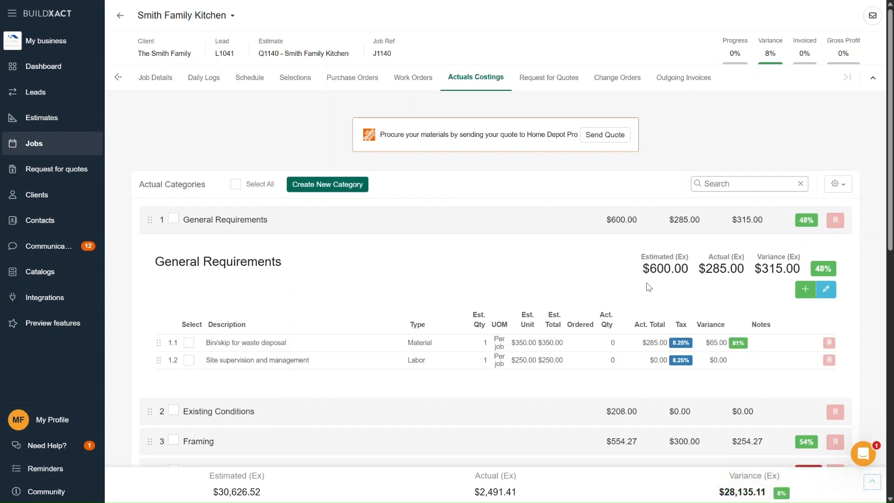
Examine the breakdown of the job's actual costs, especially the Other amount.
click(872, 484)
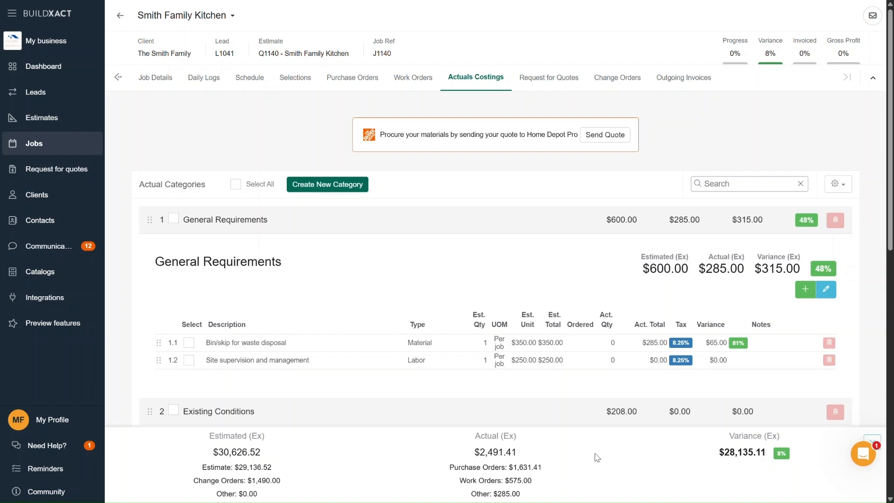
drag(531, 495, 469, 496)
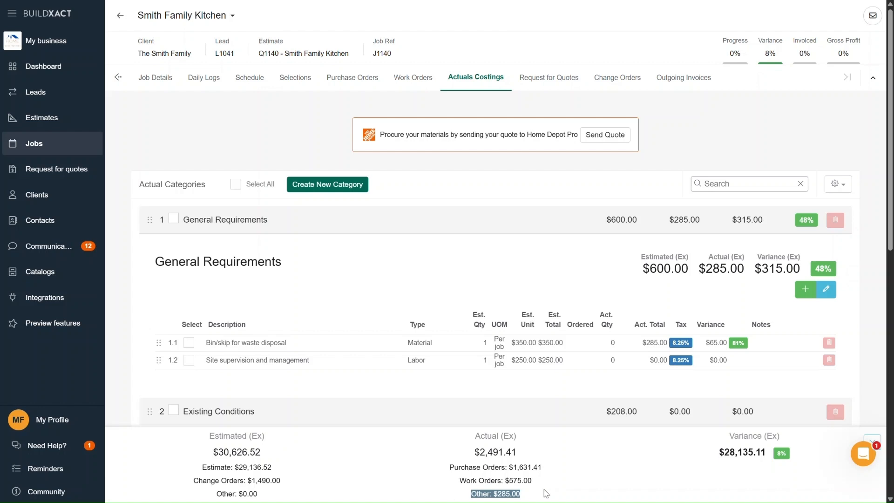
click(866, 437)
Reset the actual total of Bin/skip for waste disposal to 0, save it, and recheck the actual cost breakdown.
click(826, 289)
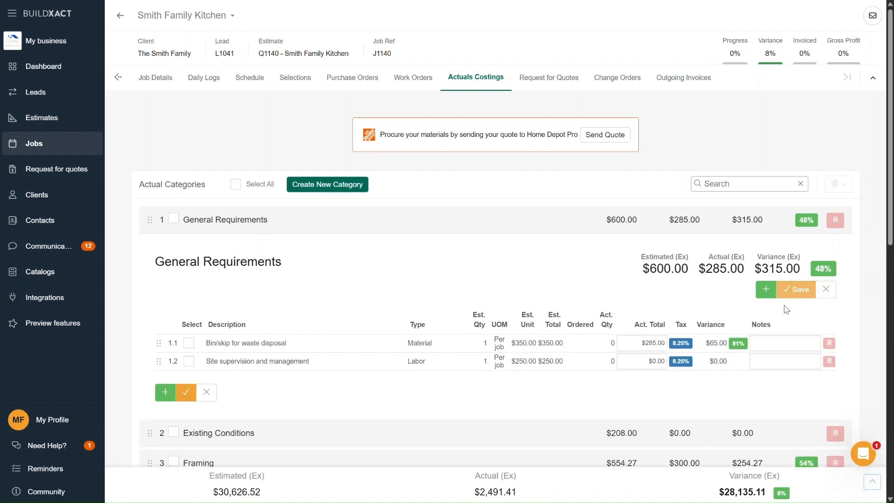
click(653, 342)
double_click(654, 342)
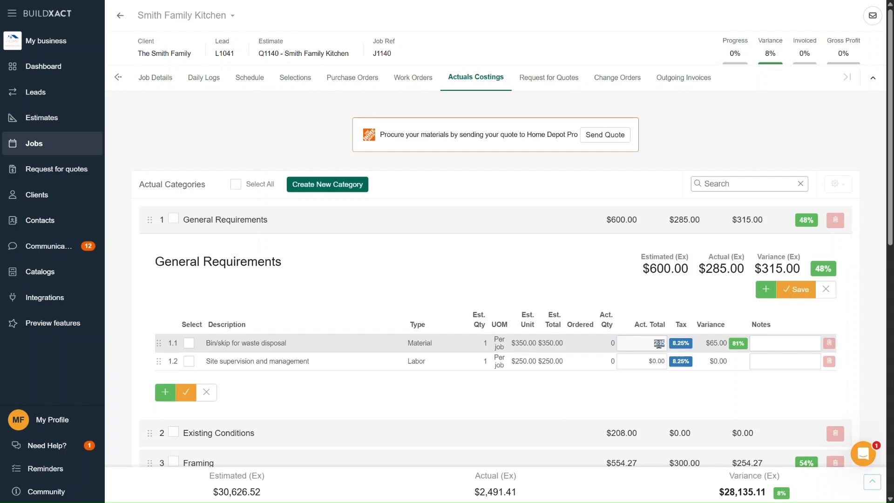
text(0)
click(628, 294)
click(787, 294)
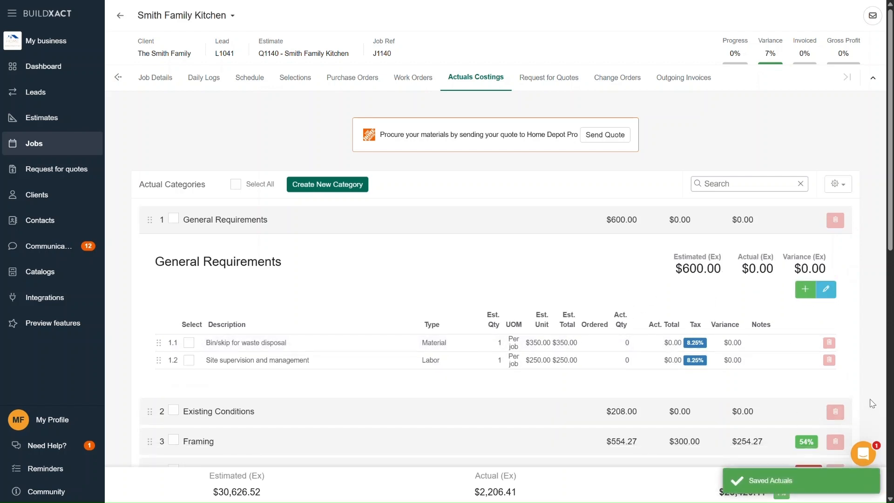
click(868, 486)
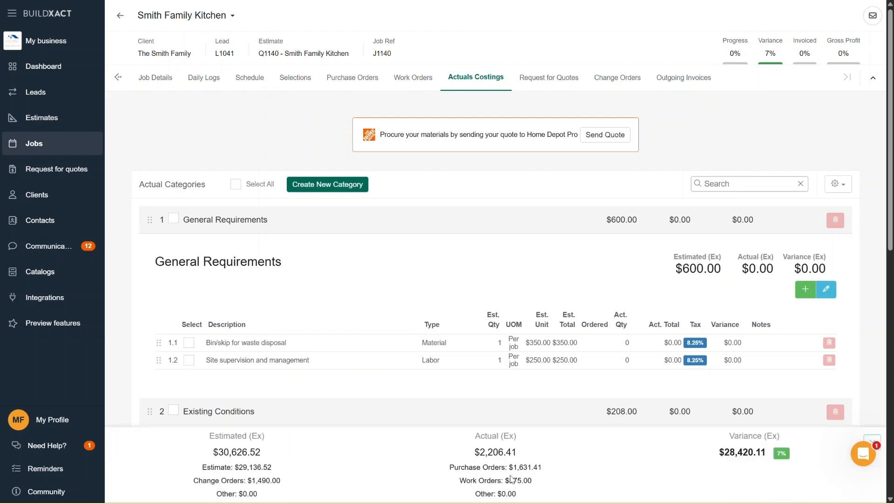
click(871, 439)
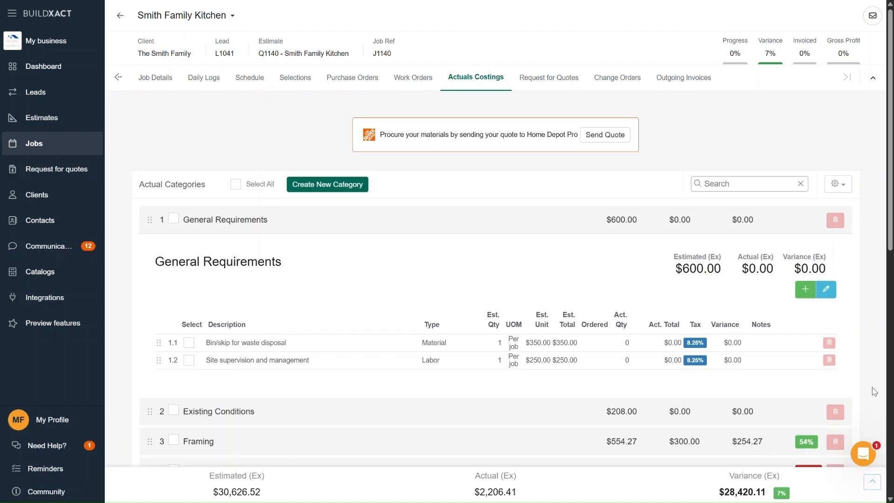
Review the description, instructions and labor items of the Timesheet w/o 10/13 work order, then save and close it.
click(411, 80)
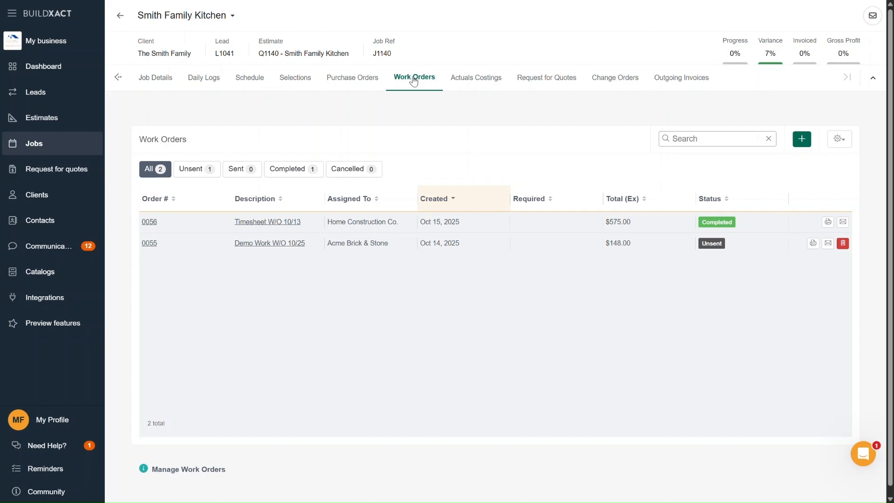
click(271, 222)
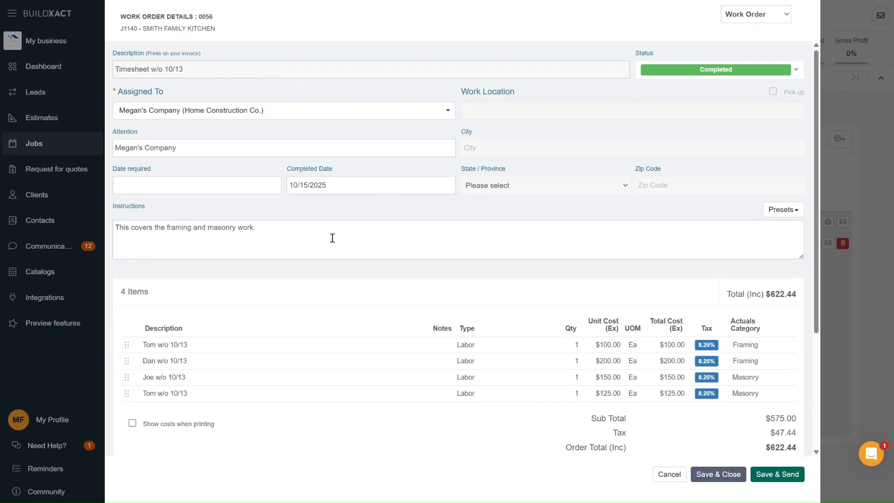
drag(202, 54, 146, 59)
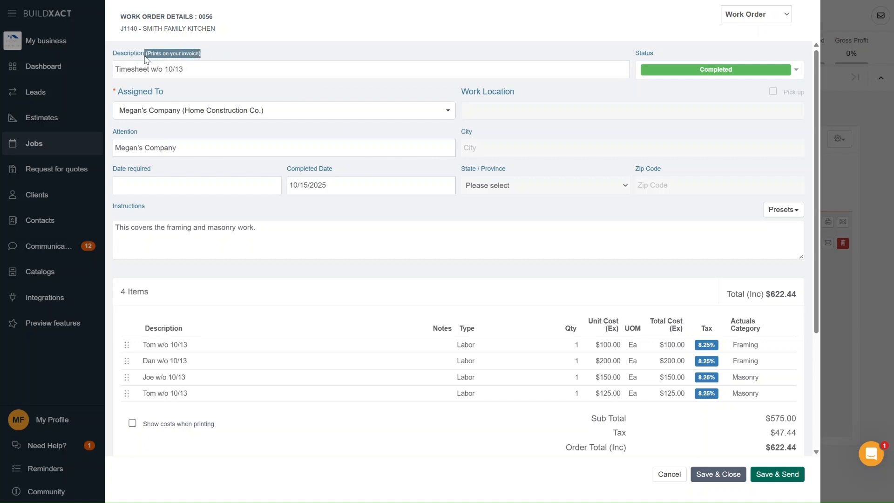
click(219, 68)
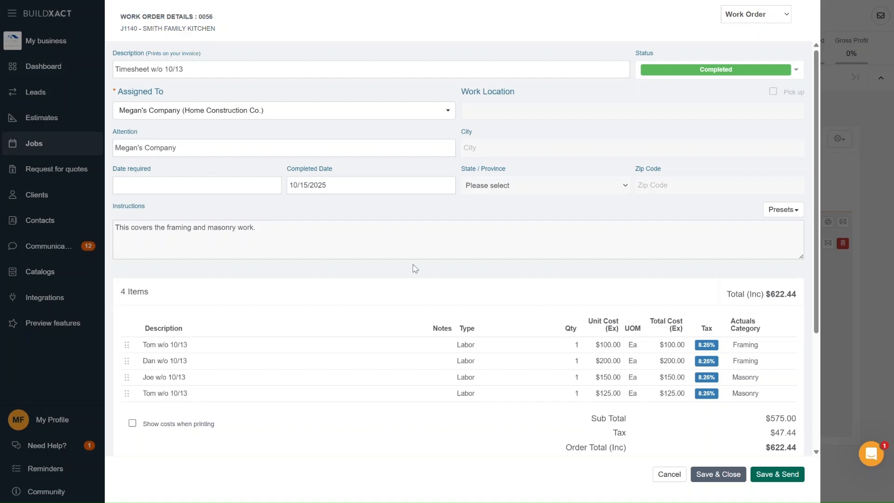
click(719, 475)
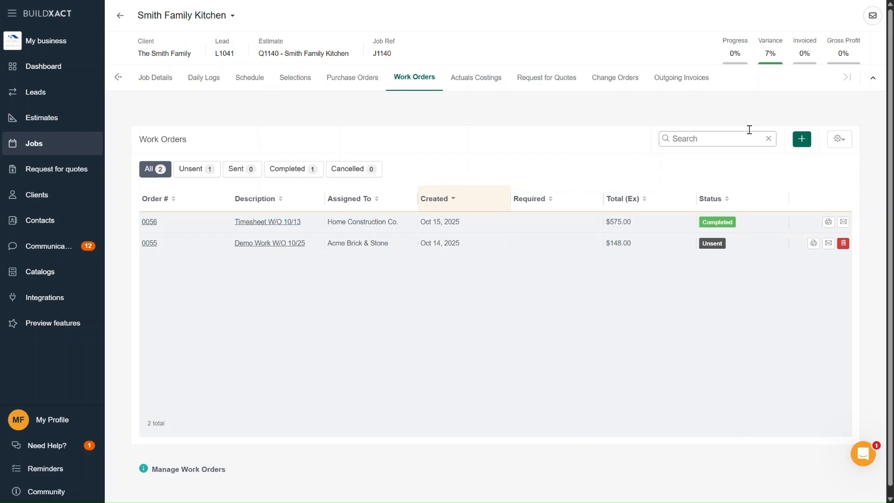
Examine the job's orders available for outgoing invoicing, trying bulk selection and the Not Invoiced and All filters.
click(669, 82)
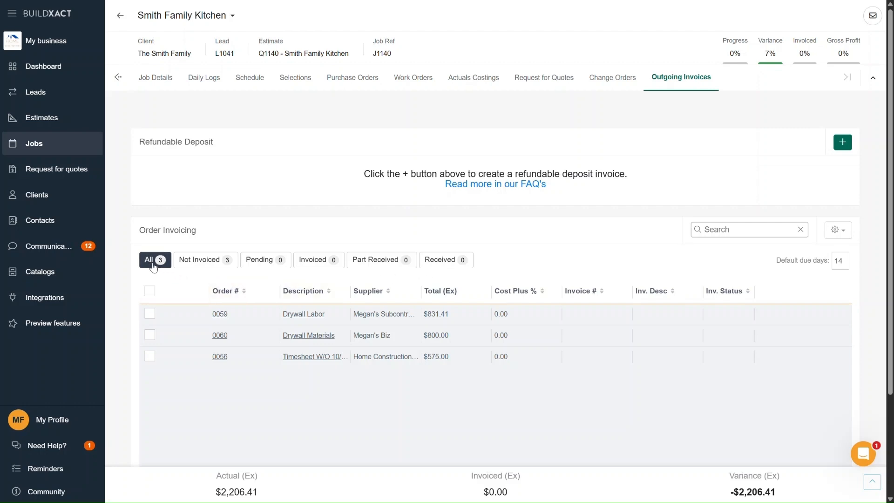
click(150, 292)
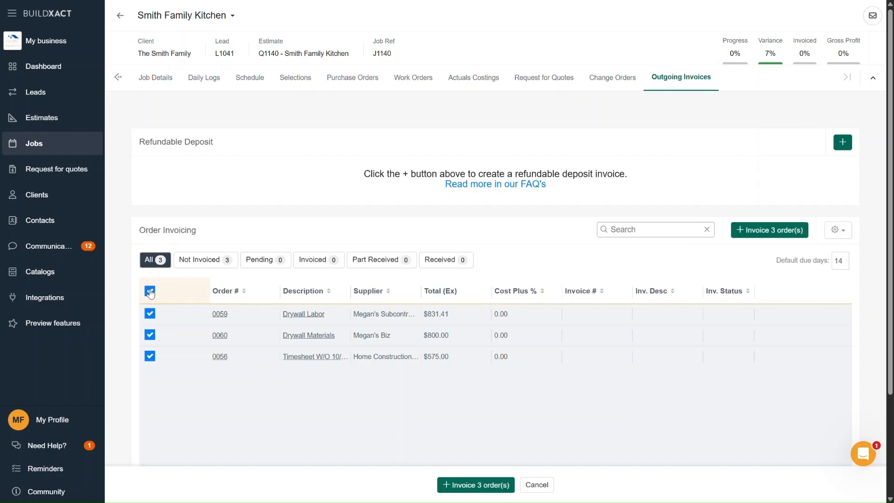
click(150, 291)
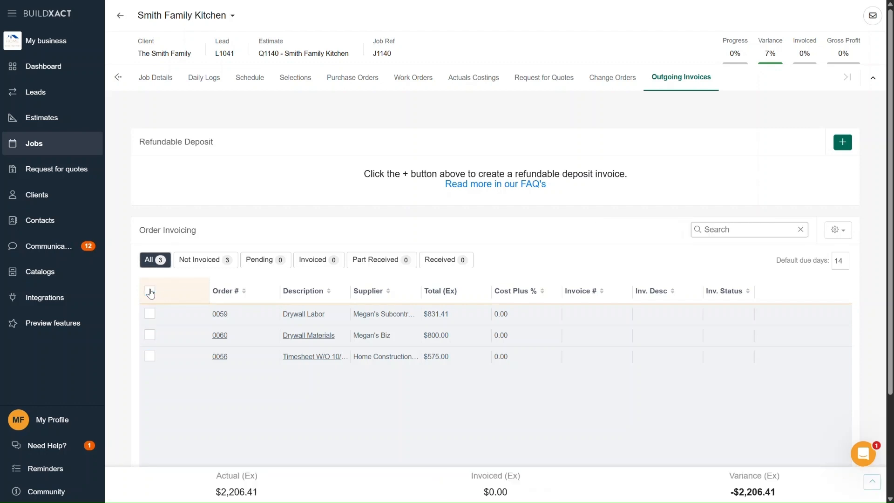
click(205, 261)
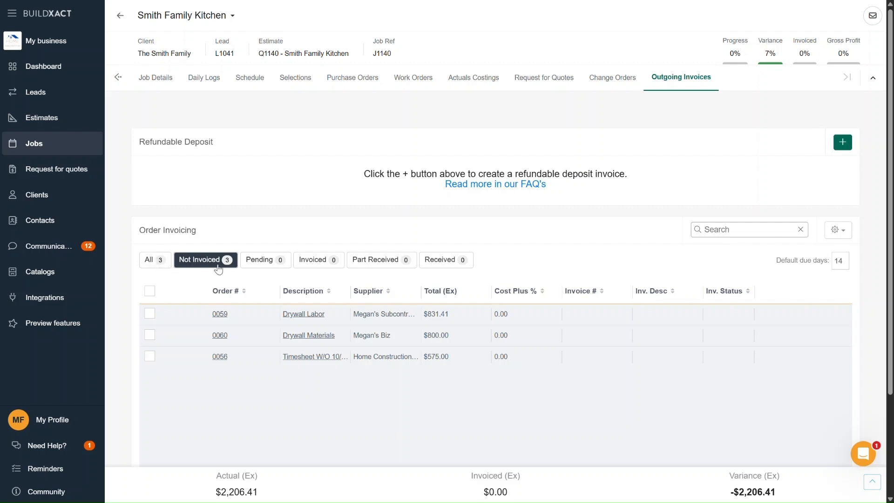
click(163, 262)
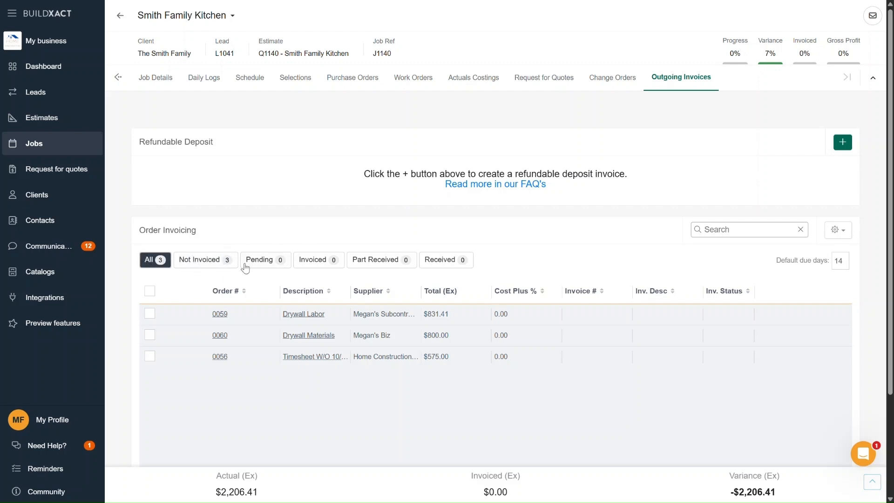
Start a new invoice covering all listed orders and expand the Drywall Labor order's line items.
click(149, 291)
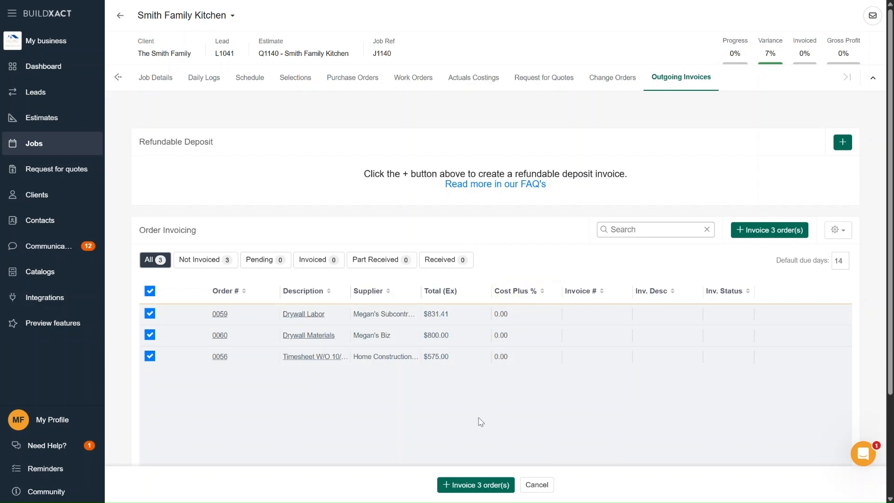
click(485, 485)
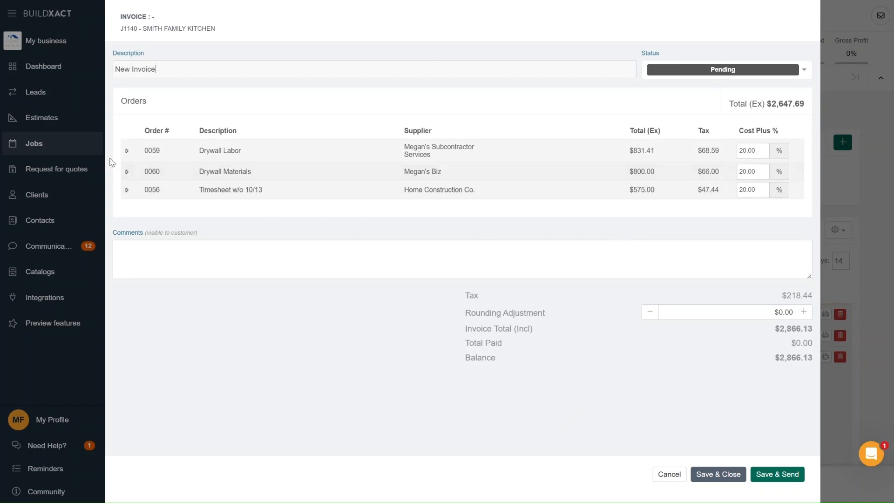
click(126, 152)
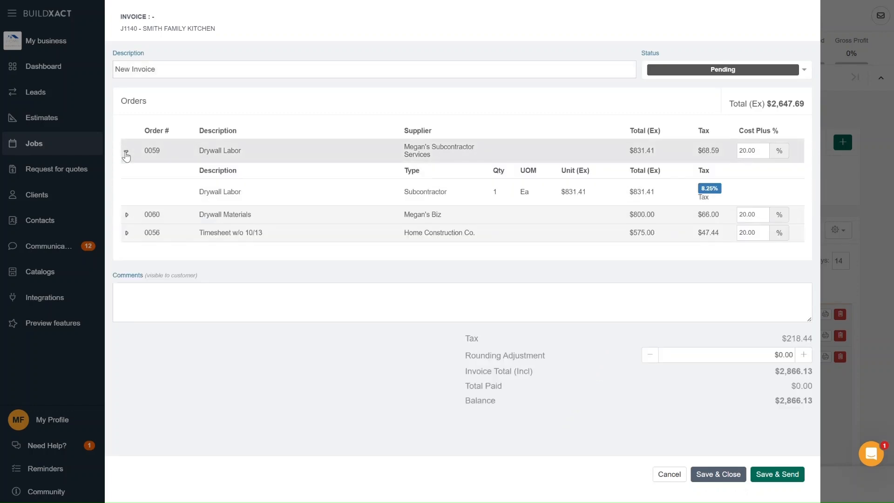
Examine the line items of the Drywall Materials and Timesheet w/o 10/13 orders on the new invoice, then collapse them.
click(125, 212)
click(125, 231)
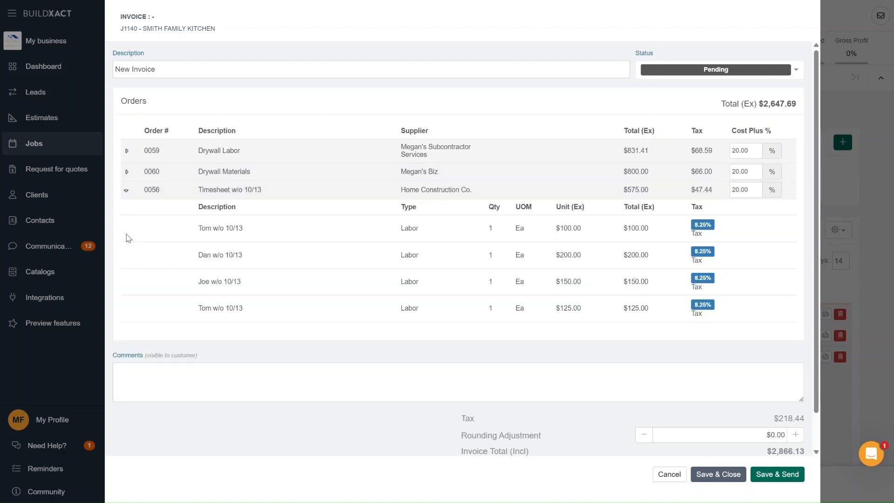
click(126, 195)
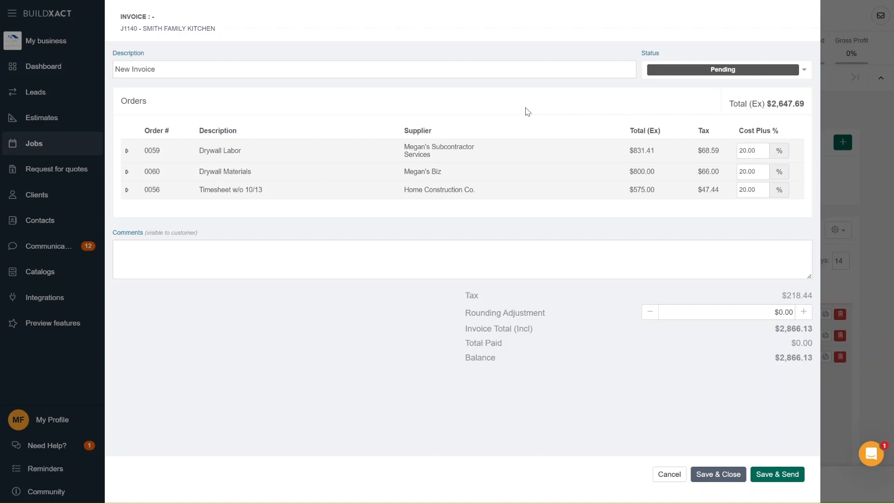
Describe the new invoice as "August Invoice", add the customer-visible comment "comments", and save and close it.
triple_click(508, 67)
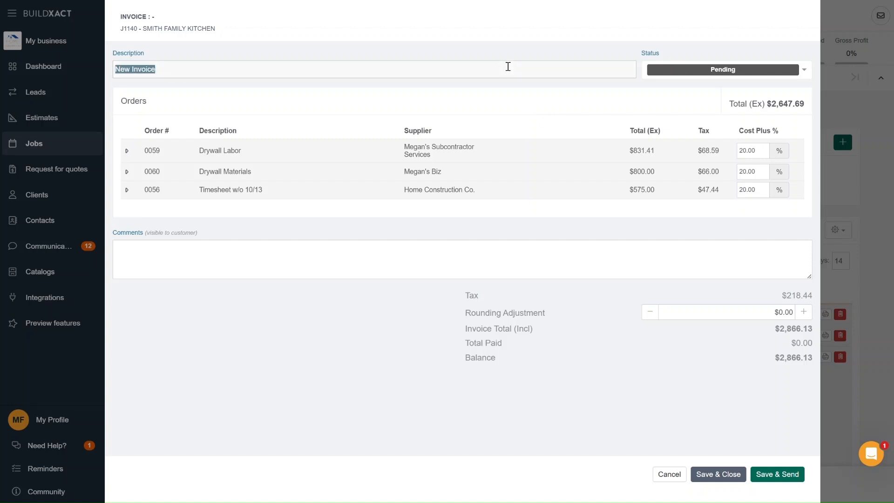
text(August Invoice)
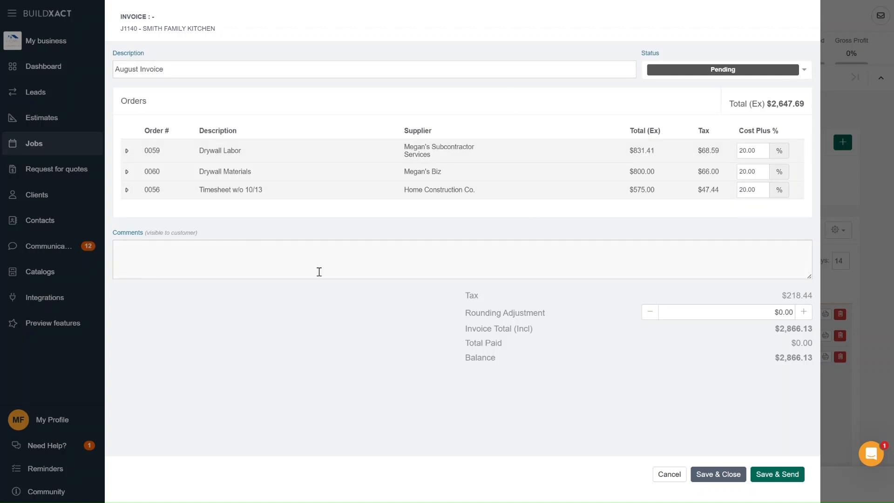
text(comments)
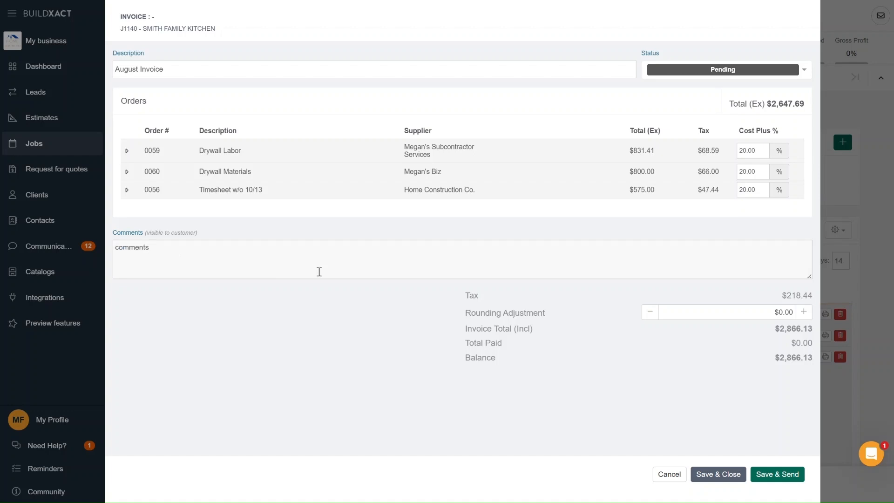
click(722, 474)
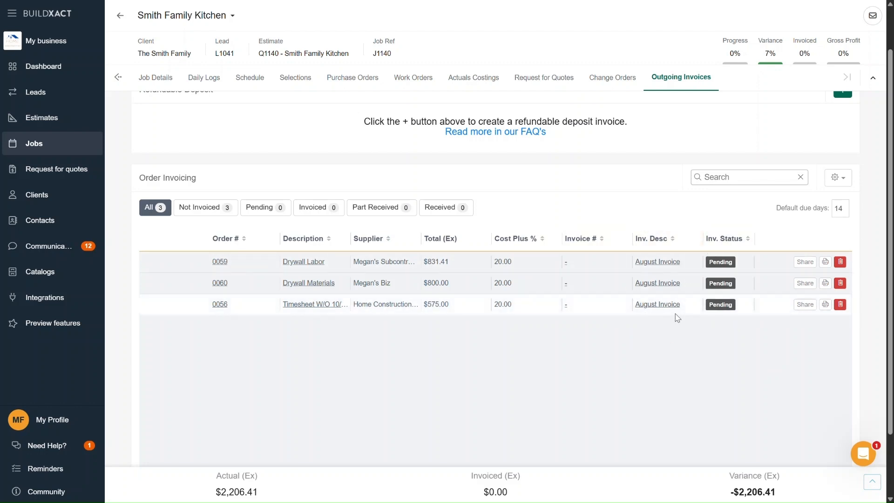
Generate the August Invoice report in PDF format and open it.
click(825, 305)
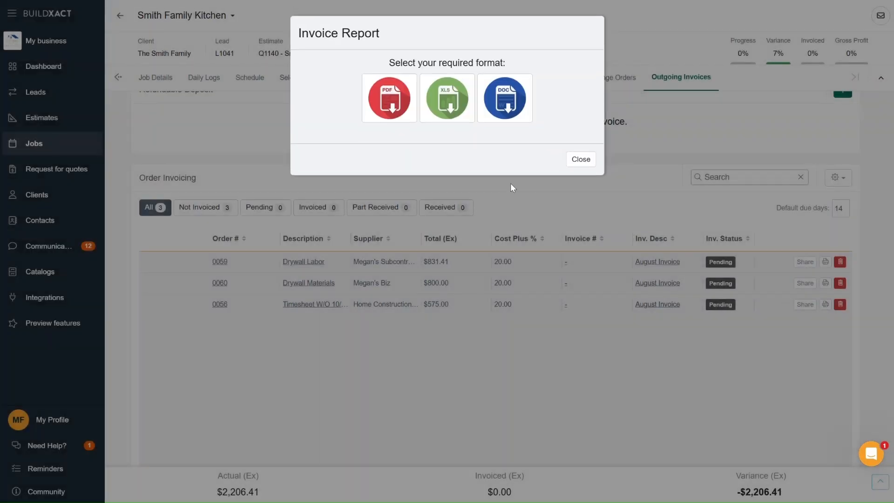
click(390, 106)
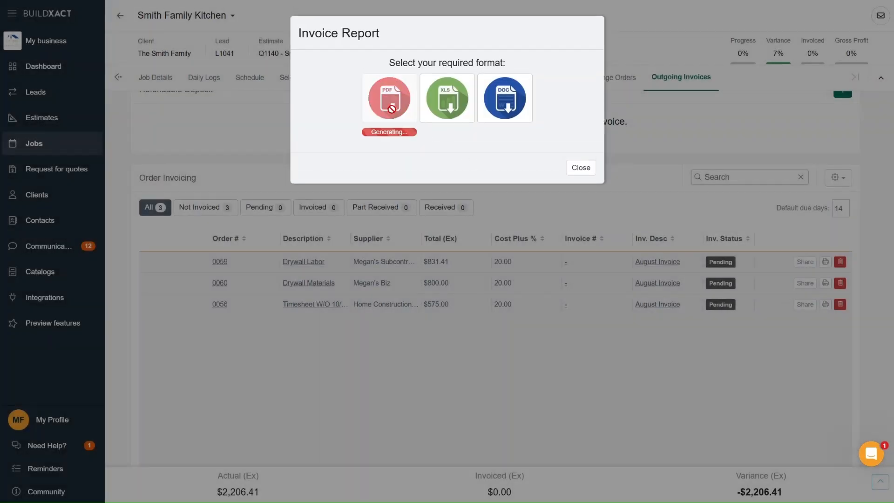
click(388, 135)
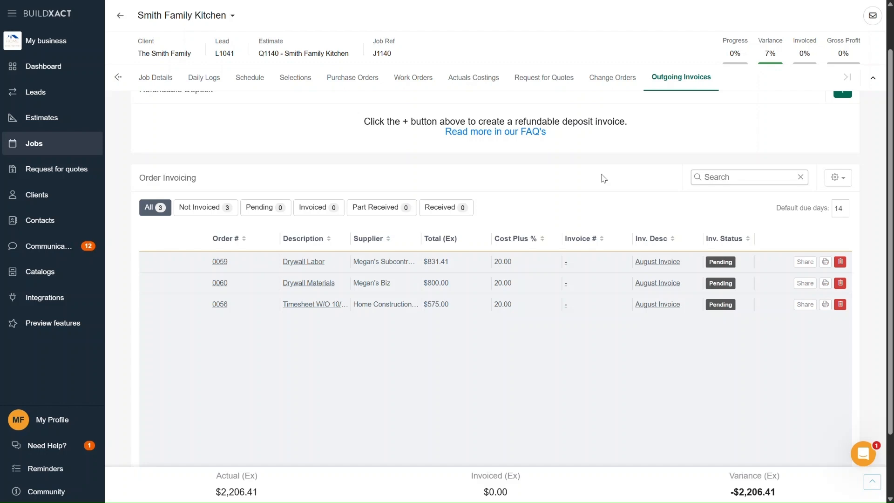
Enable the cost plus breakdown and order instructions display options for order invoicing.
scroll(603, 178, down, 1)
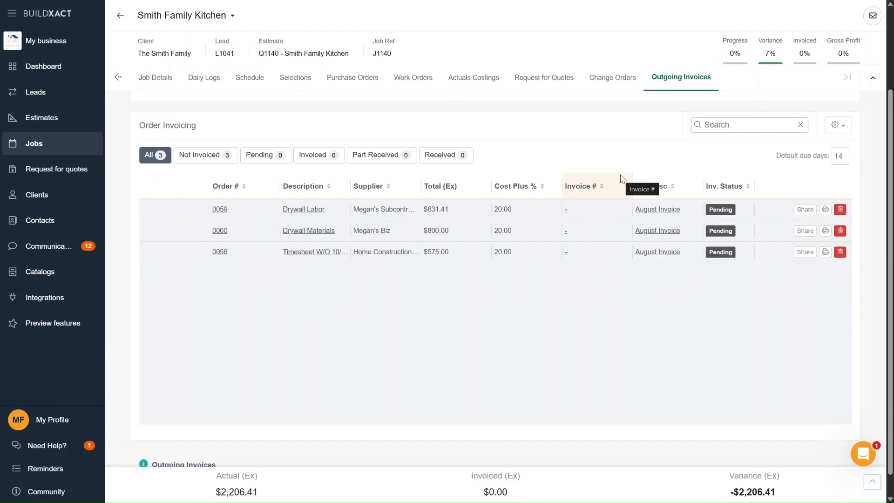
click(843, 133)
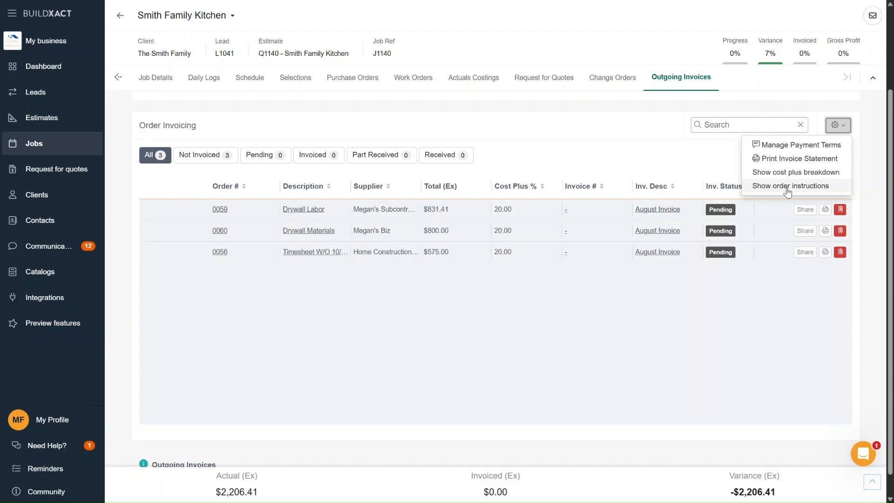
click(788, 171)
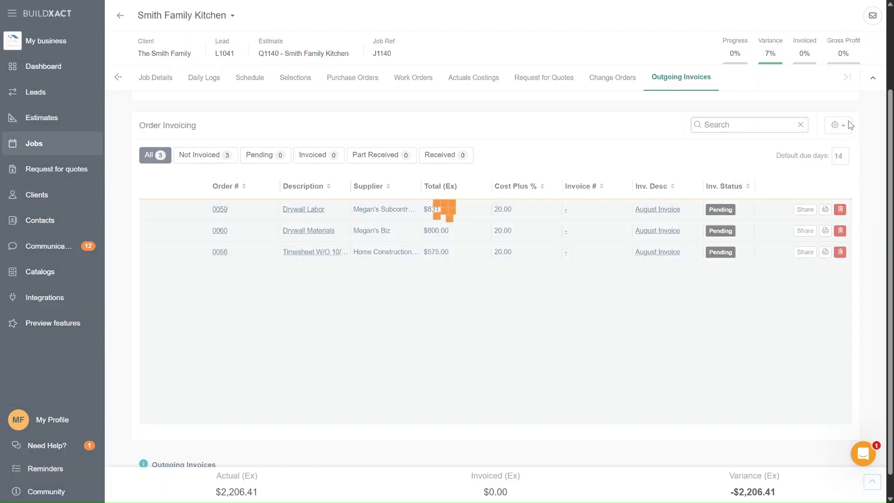
click(843, 122)
click(794, 188)
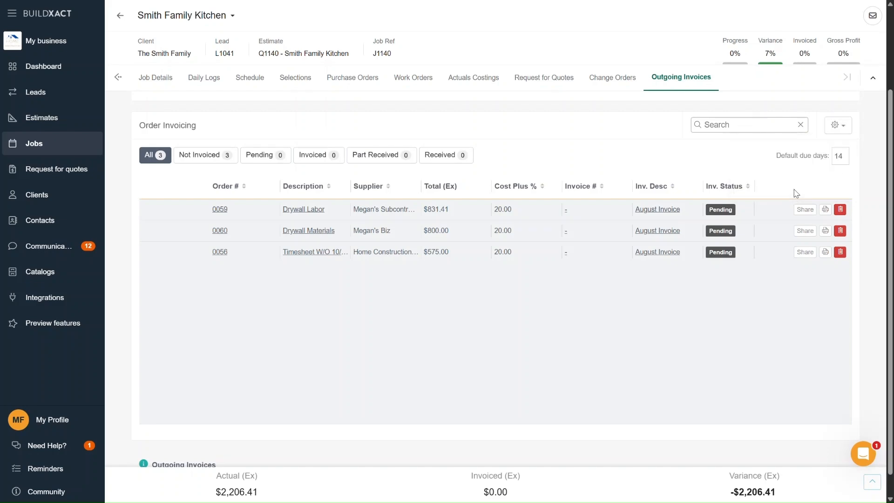
Regenerate the August Invoice report as a PDF with the cost plus breakdown and order instructions, and open it.
click(825, 252)
mouse_move(391, 94)
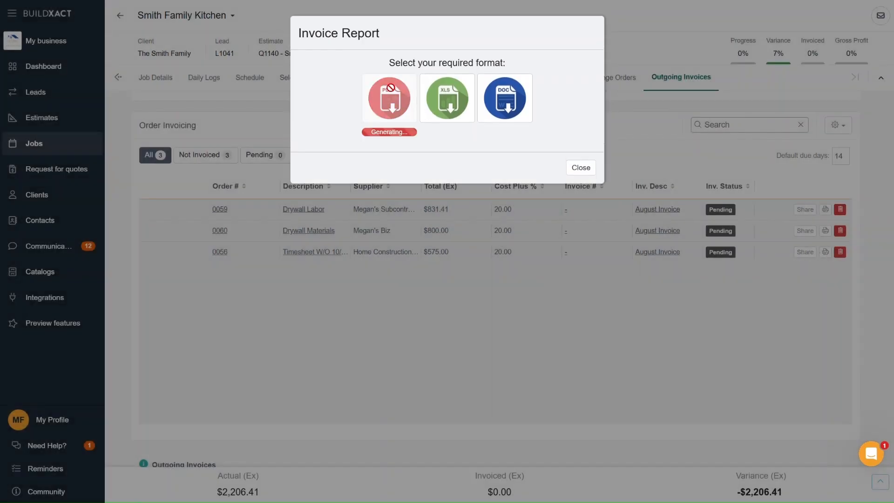
click(389, 134)
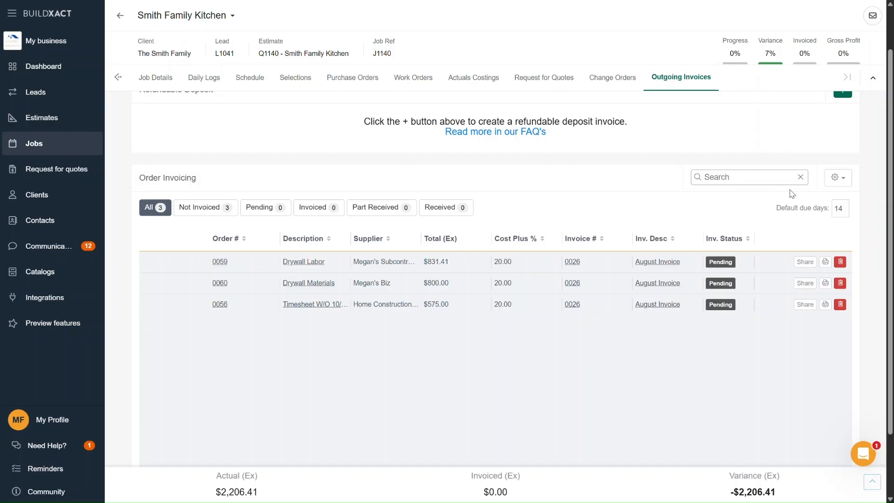
Disable the cost plus breakdown display option for order invoicing, leaving order instructions enabled.
click(833, 178)
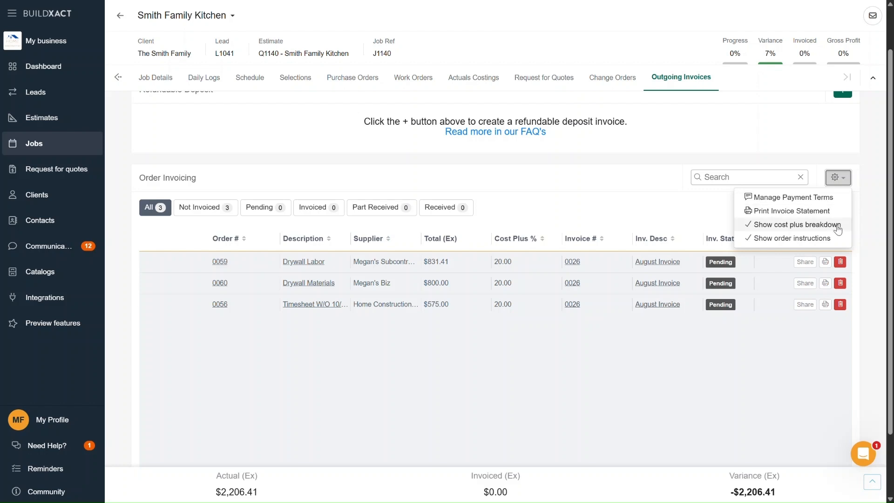
click(816, 227)
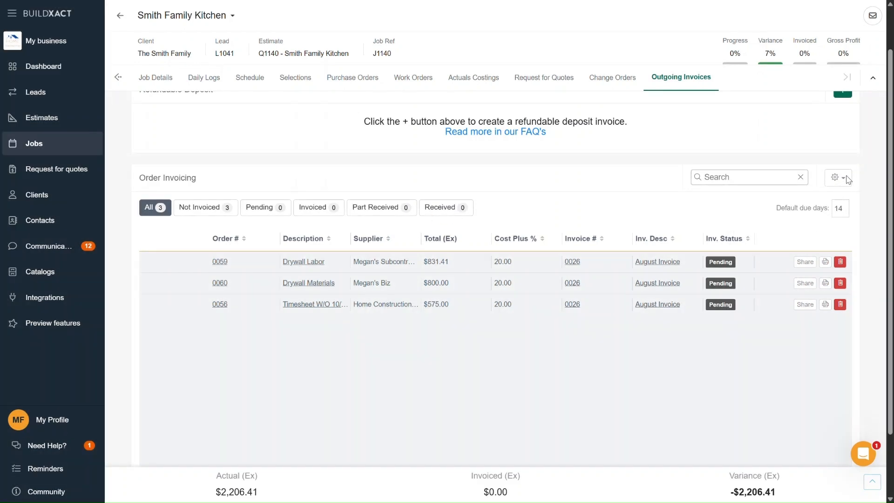
click(842, 178)
click(846, 237)
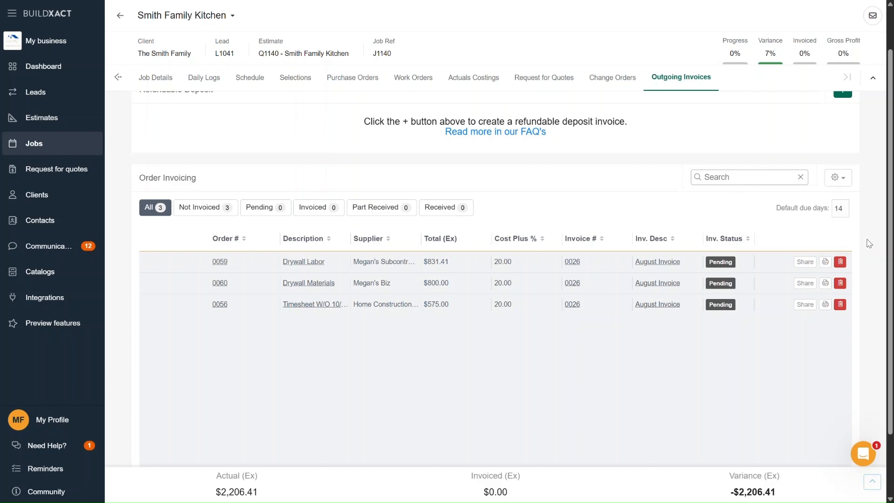
Regenerate and open the August Invoice PDF report without the cost plus breakdown.
click(825, 304)
click(412, 108)
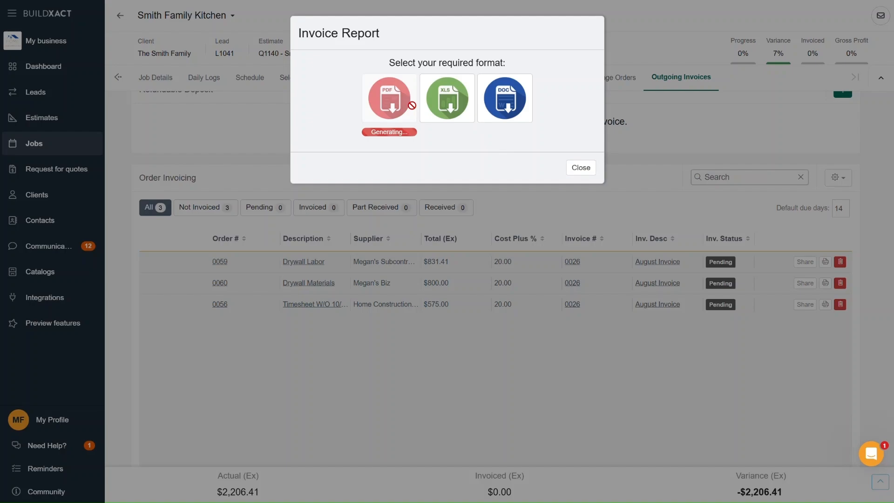
click(389, 132)
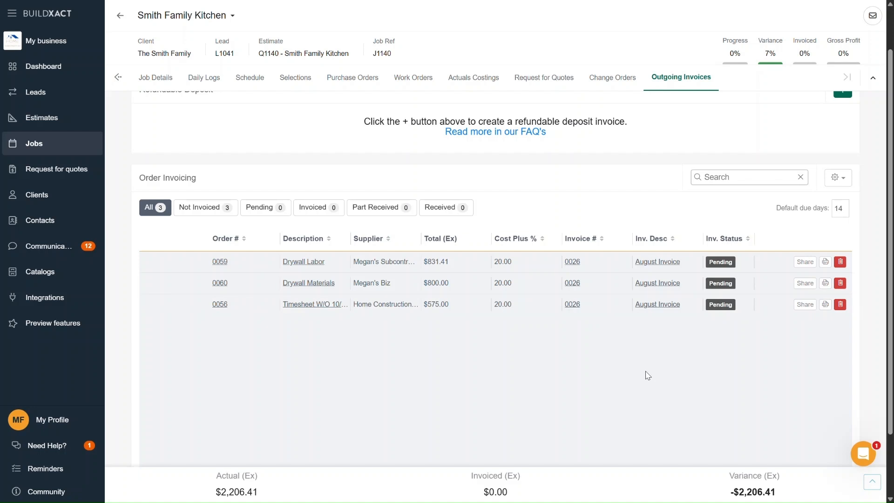
Review the August Invoice's sharing options for content, invoiced status, recipients, email and attachments, then cancel sharing.
click(804, 305)
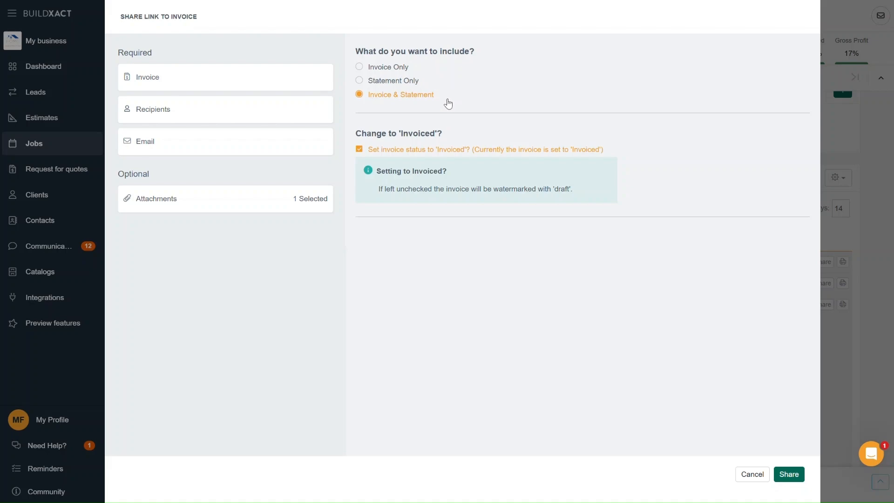
click(751, 475)
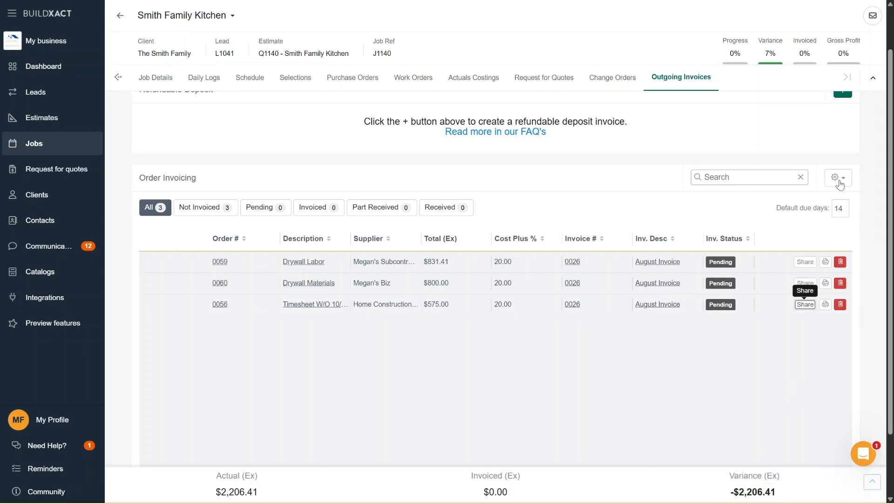
Generate the job's invoice statement in PDF format and open it.
click(839, 179)
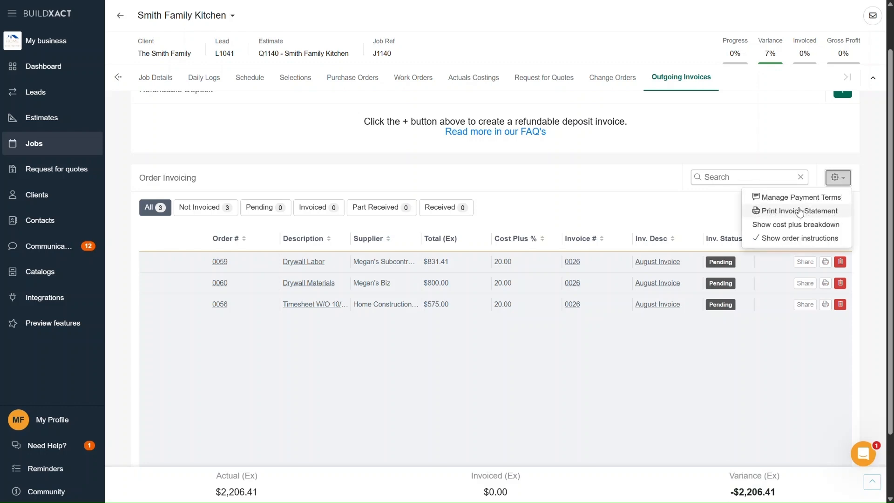
click(814, 211)
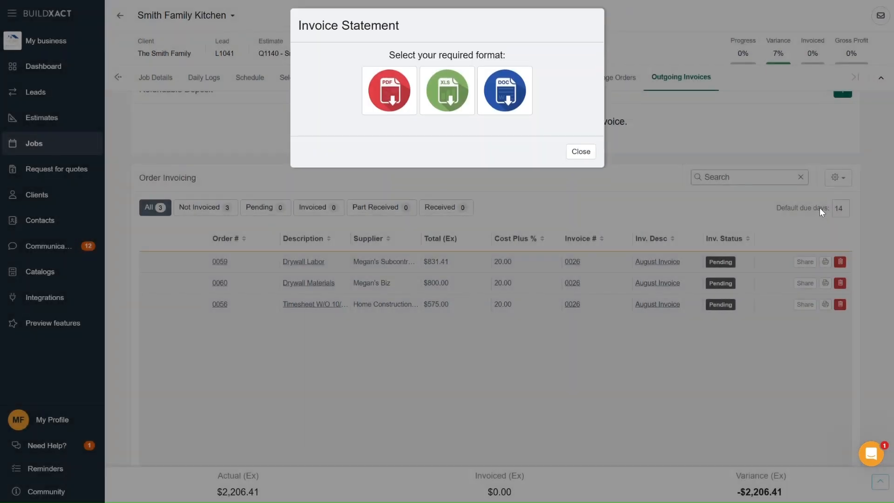
click(402, 98)
click(389, 136)
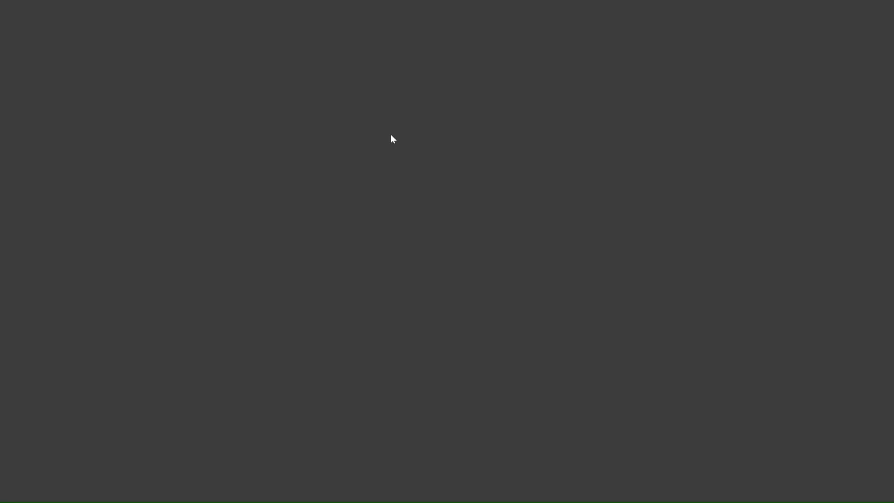